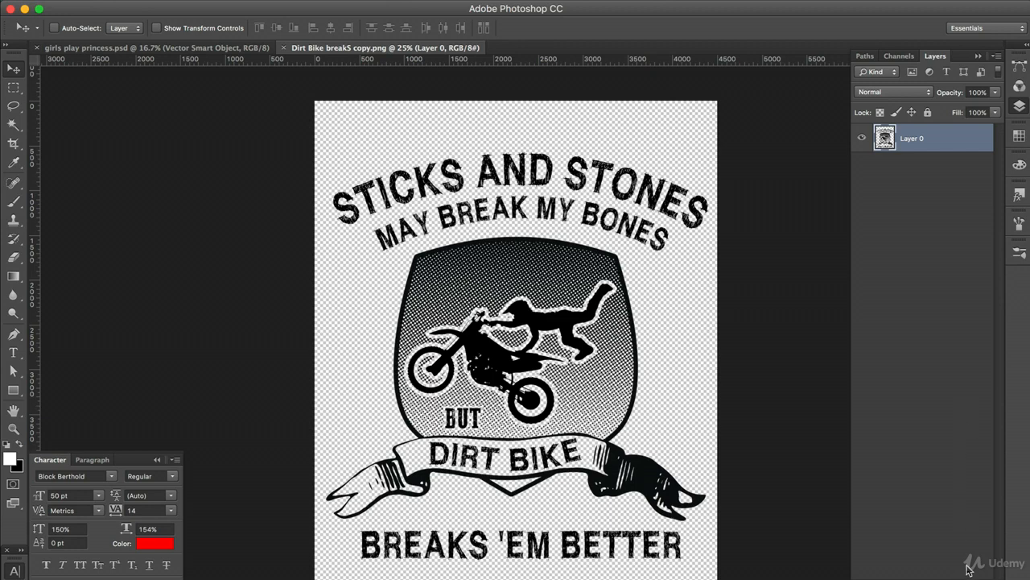
Create a new layer filled with white at 100% opacity and place it beneath the artwork layer, Layer 0.
drag(946, 578, 948, 369)
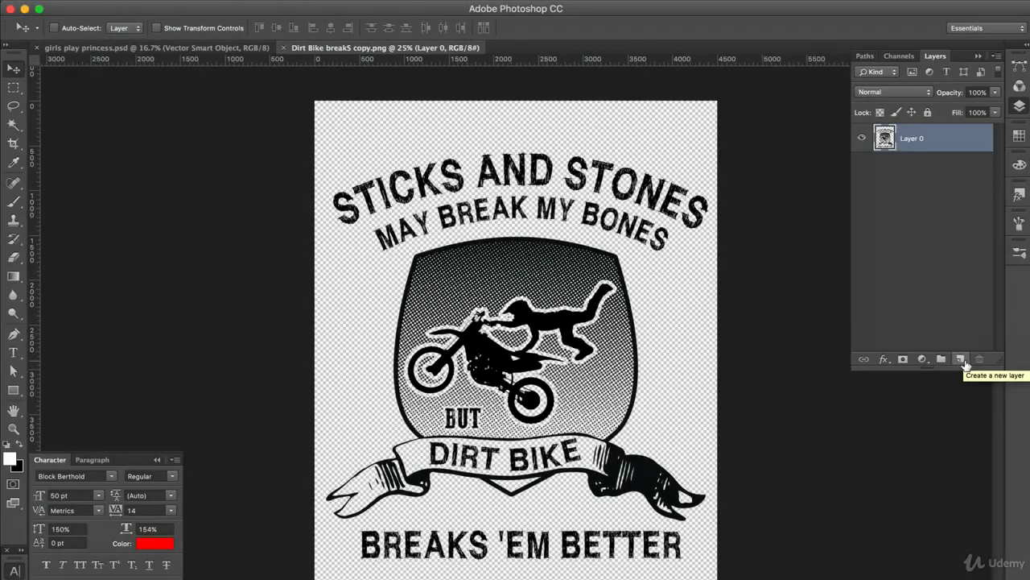
click(960, 359)
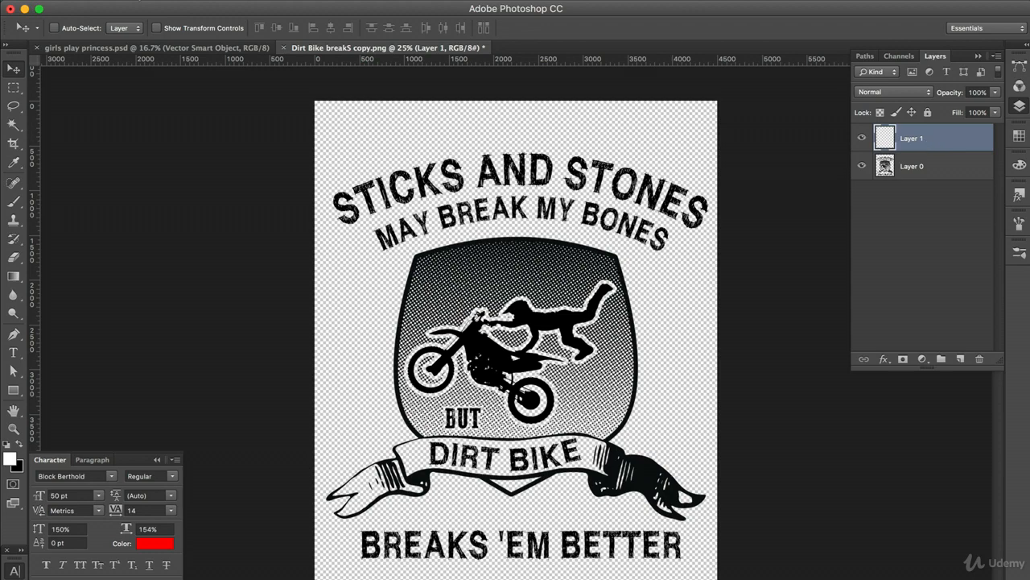
click(142, 8)
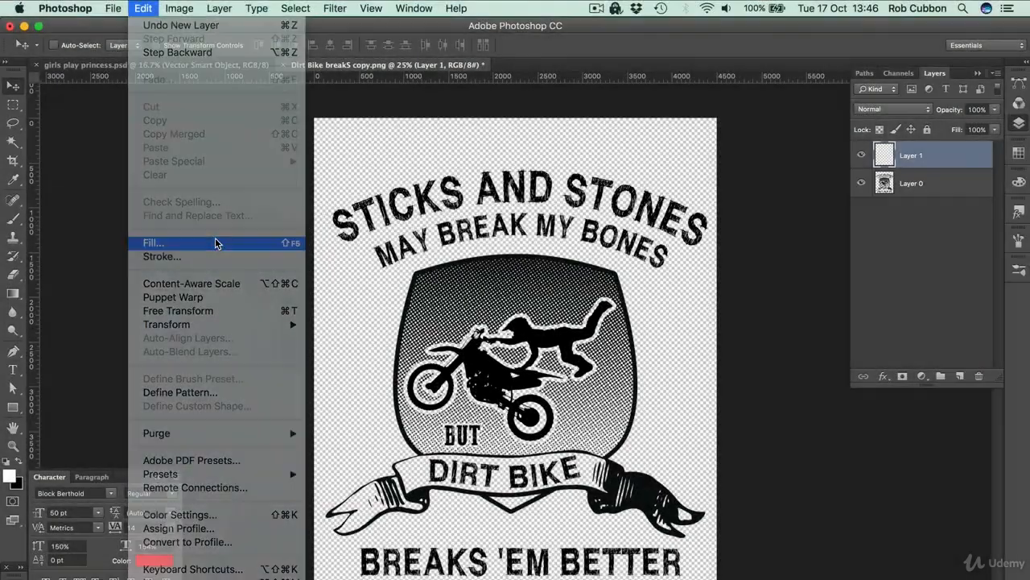
click(215, 240)
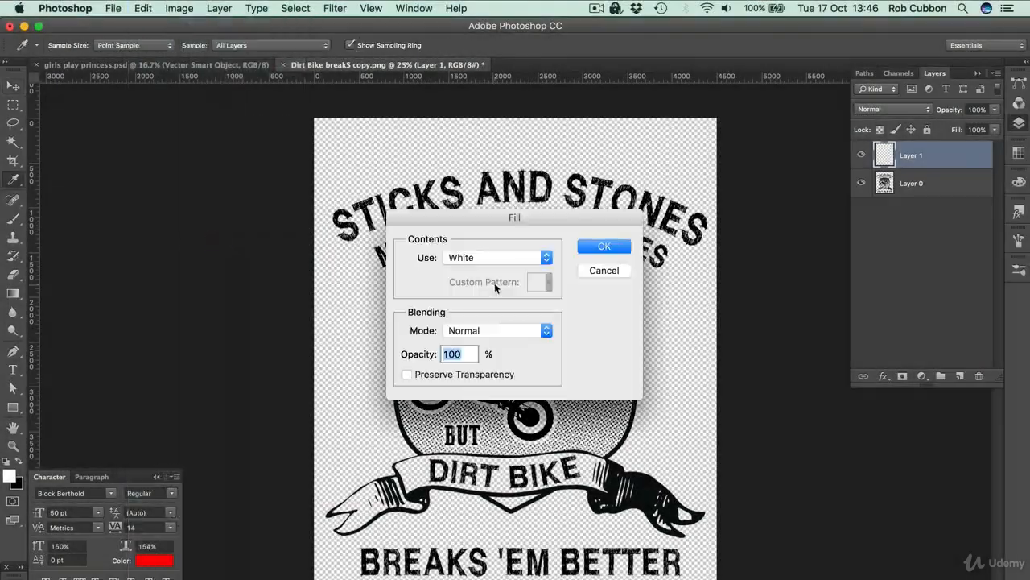
click(505, 256)
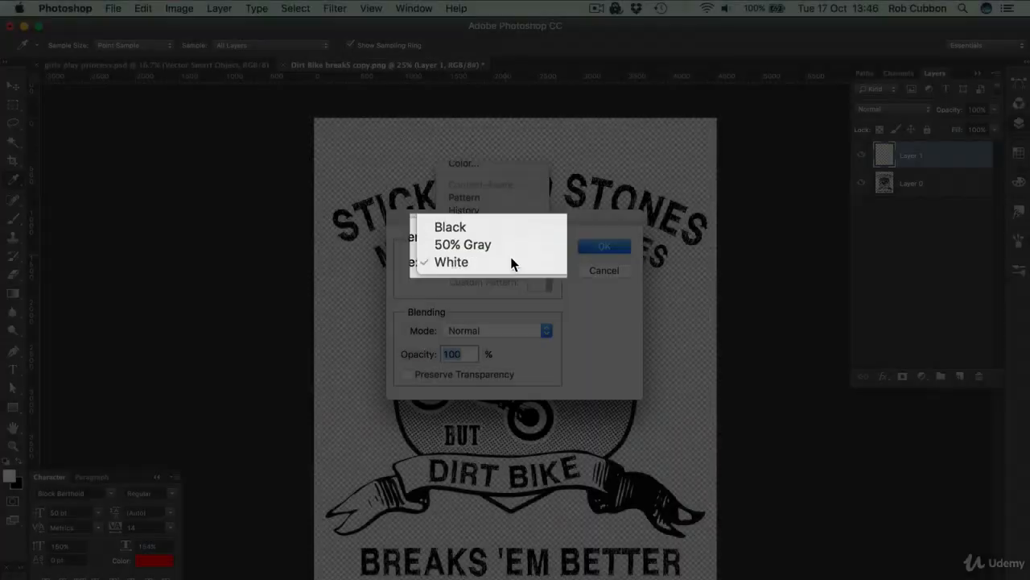
click(512, 260)
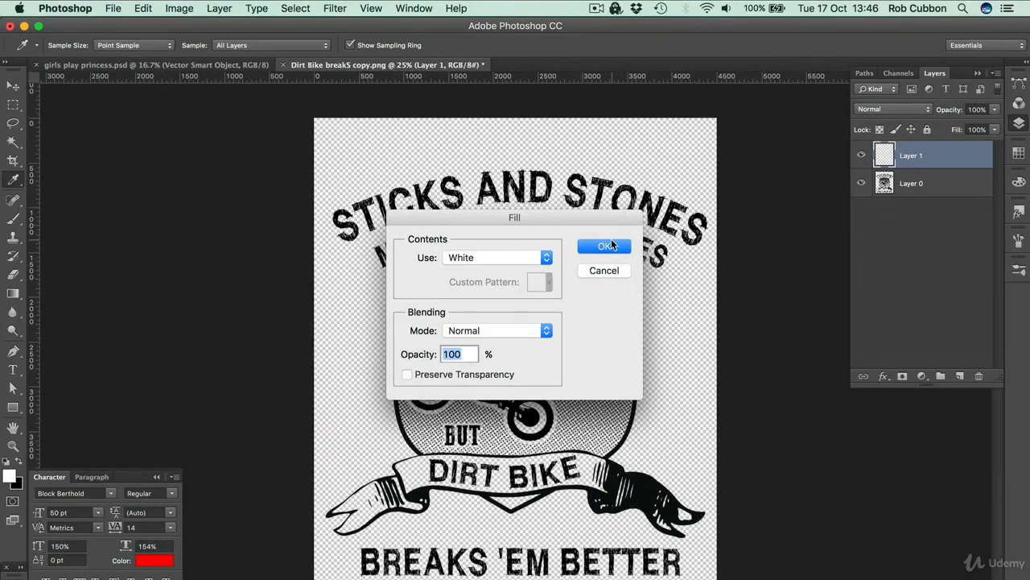
click(605, 246)
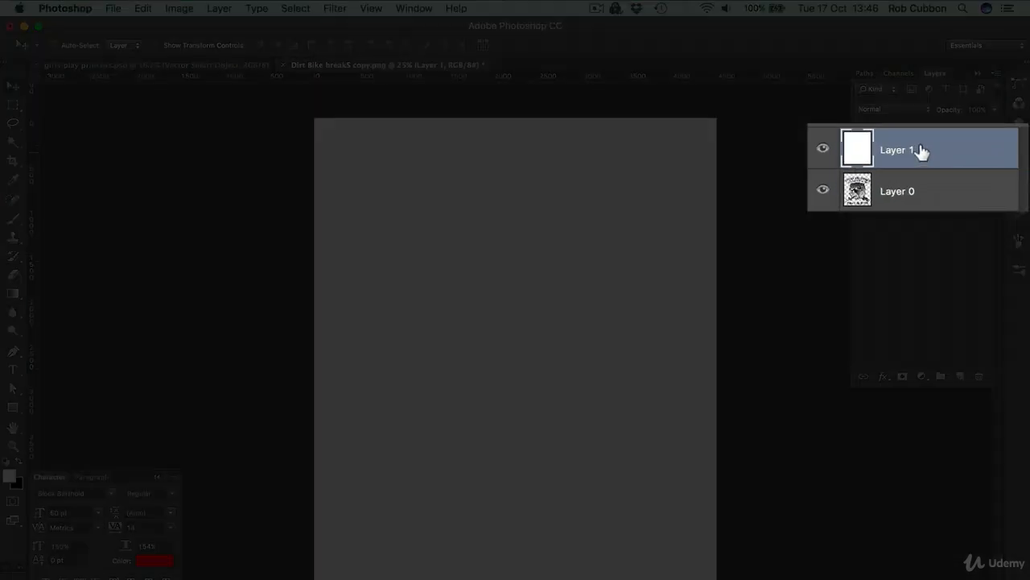
drag(921, 152, 922, 203)
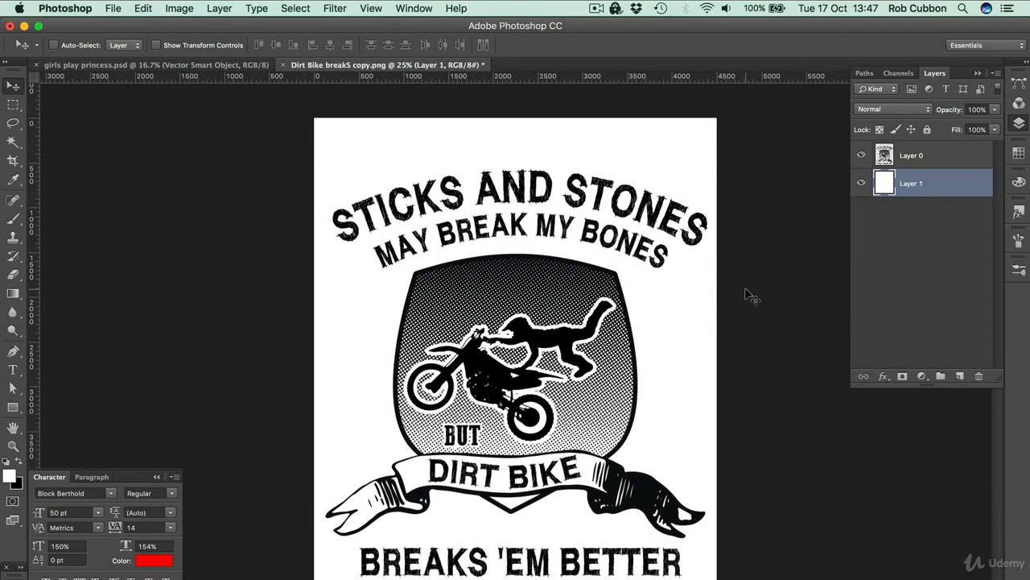
Select the black rider silhouette on Layer 0 with the Magic Wand tool at a tolerance of 16.
click(939, 154)
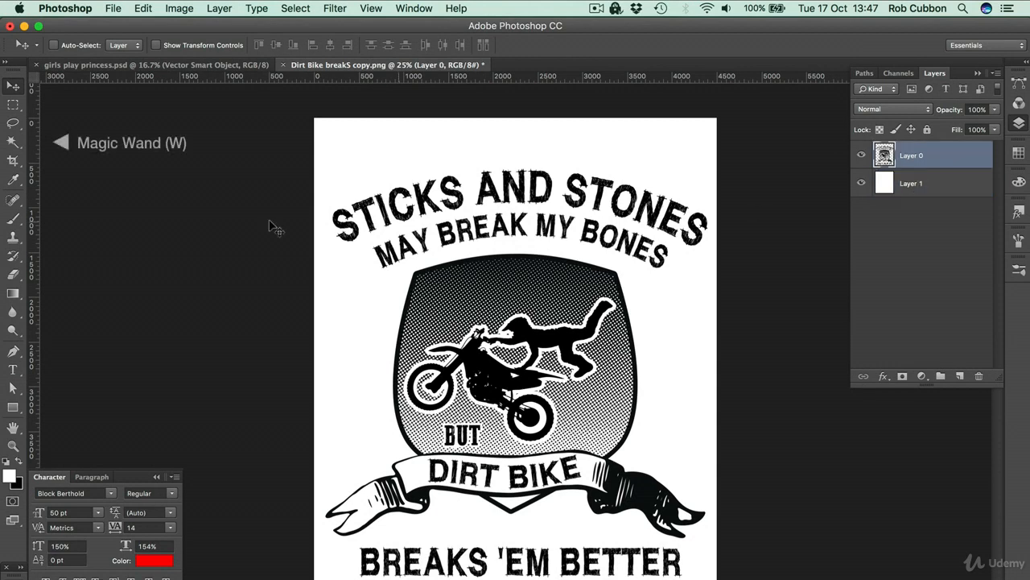
click(13, 144)
click(11, 145)
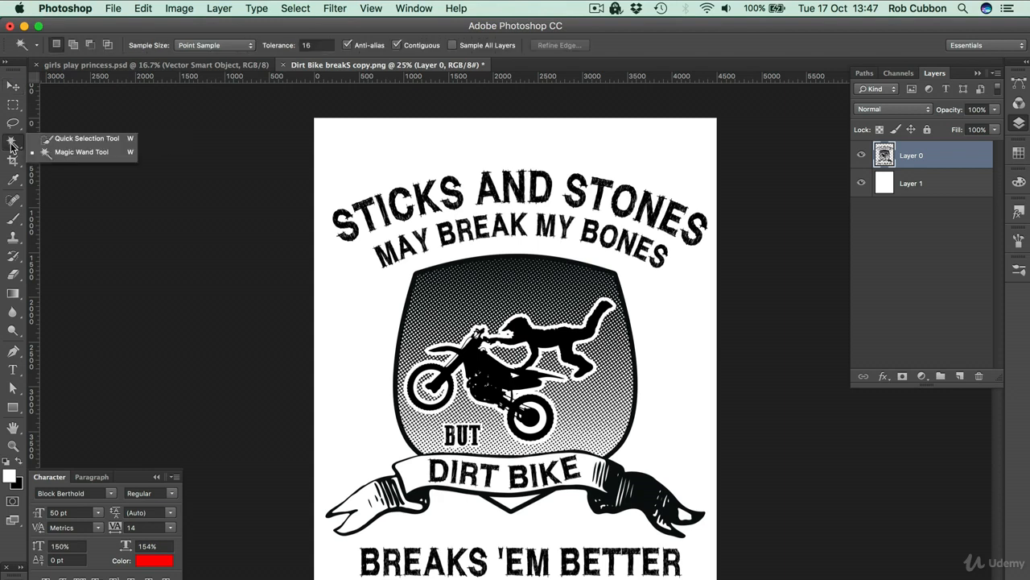
click(65, 140)
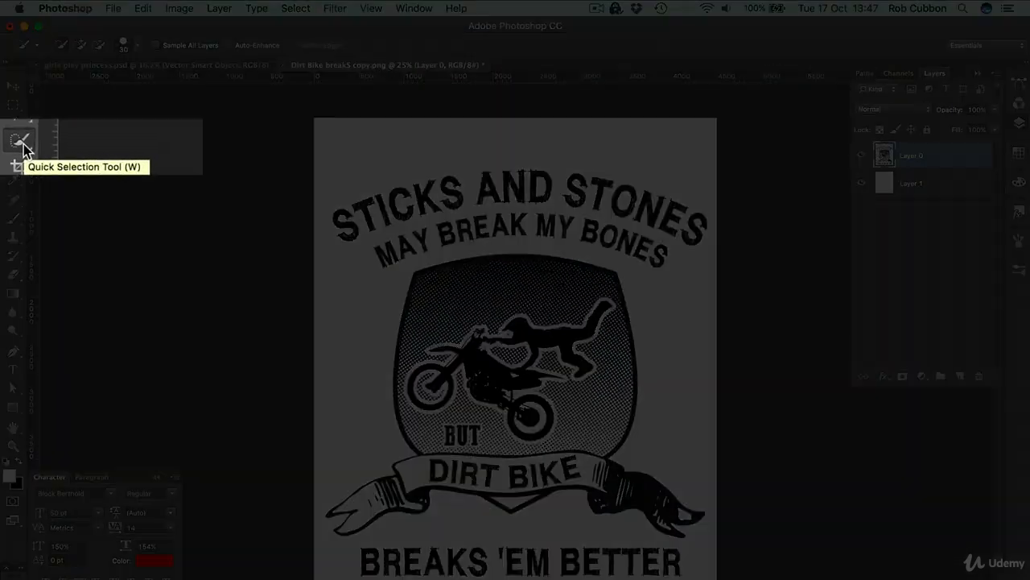
click(15, 146)
click(99, 154)
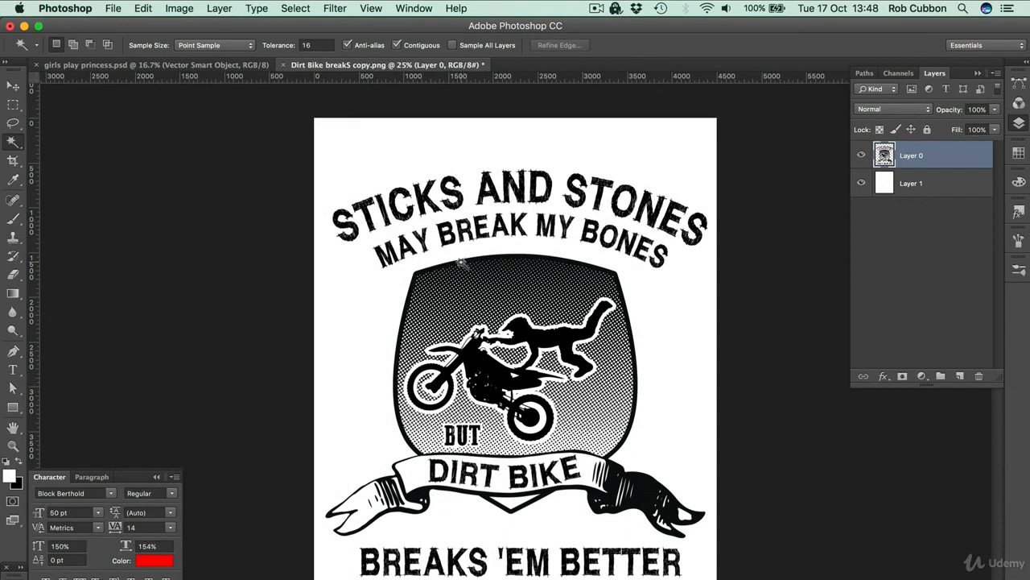
click(541, 339)
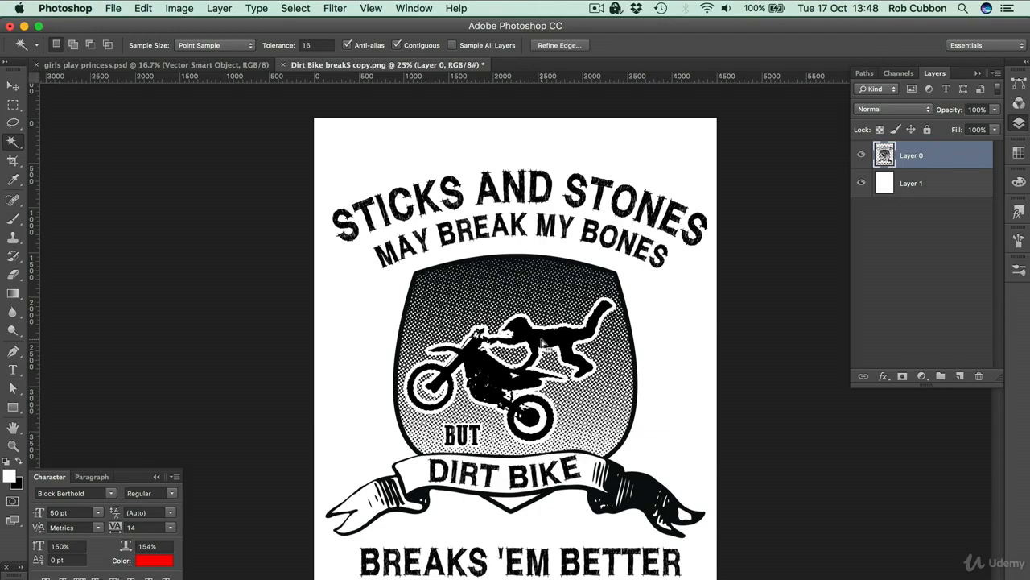
Collapse the floating Character panel that covers part of the dirt bike artwork.
key(super+plus)
key(super+plus)
key(super+plus)
key(super+plus)
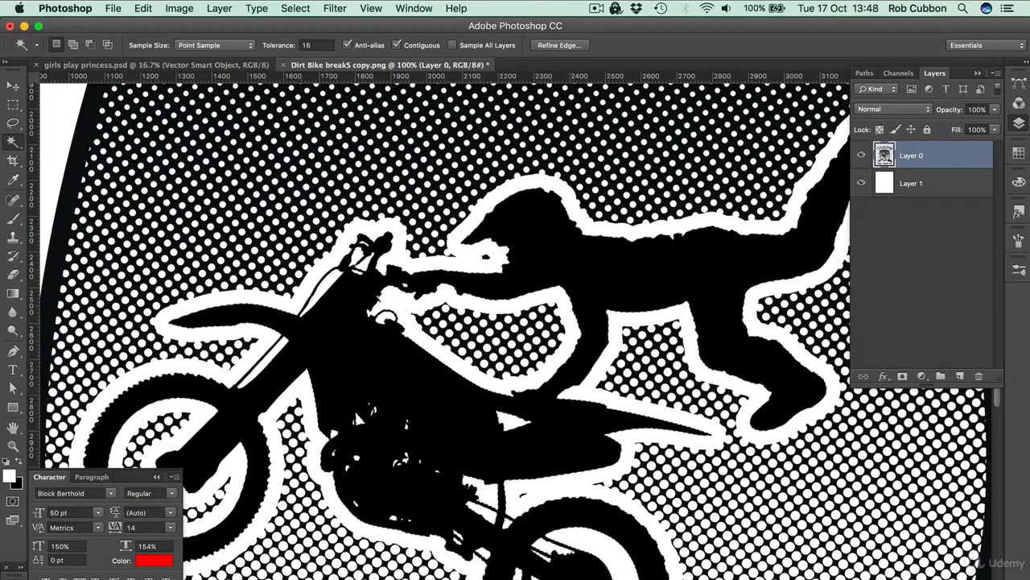
click(156, 477)
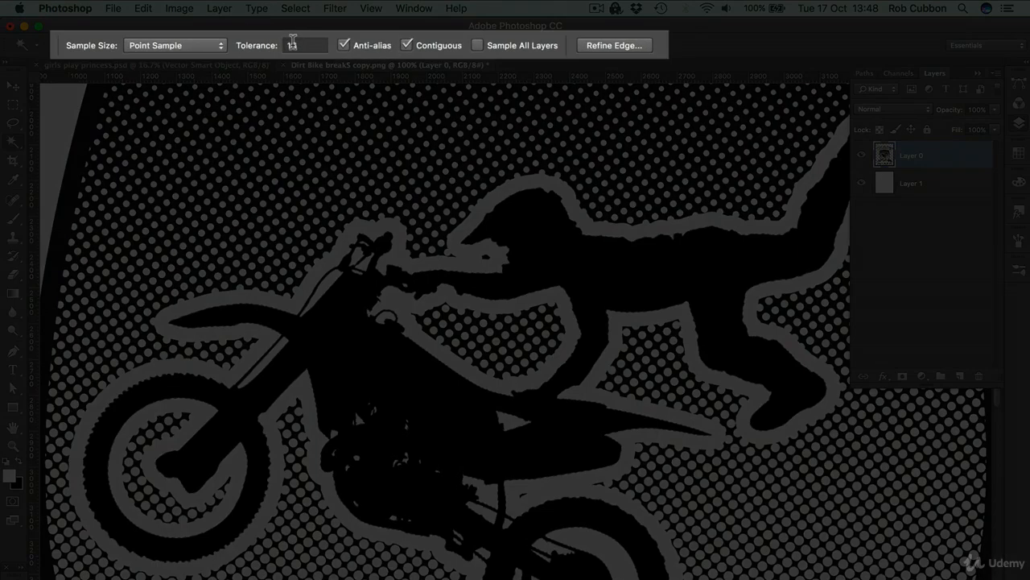
Try Magic Wand tolerances of 0 and 260, and leave the tolerance at 255.
double_click(306, 44)
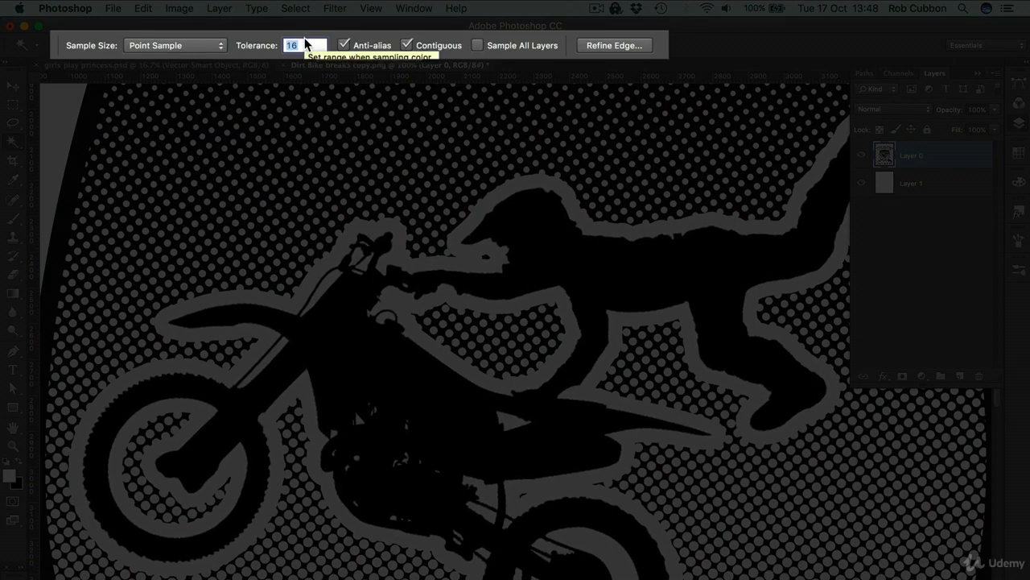
text(0)
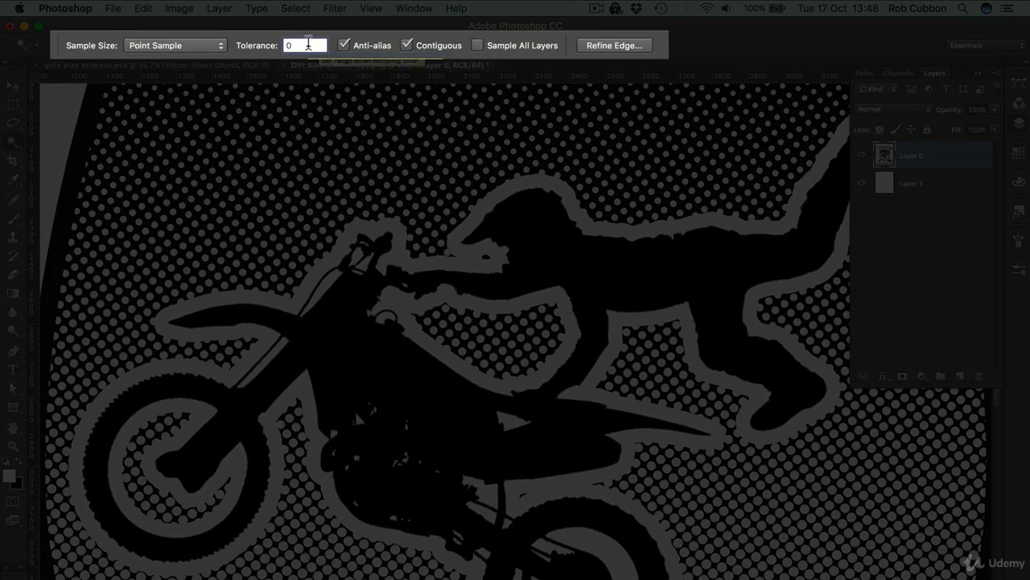
key(Return)
text(255)
key(Return)
text(260)
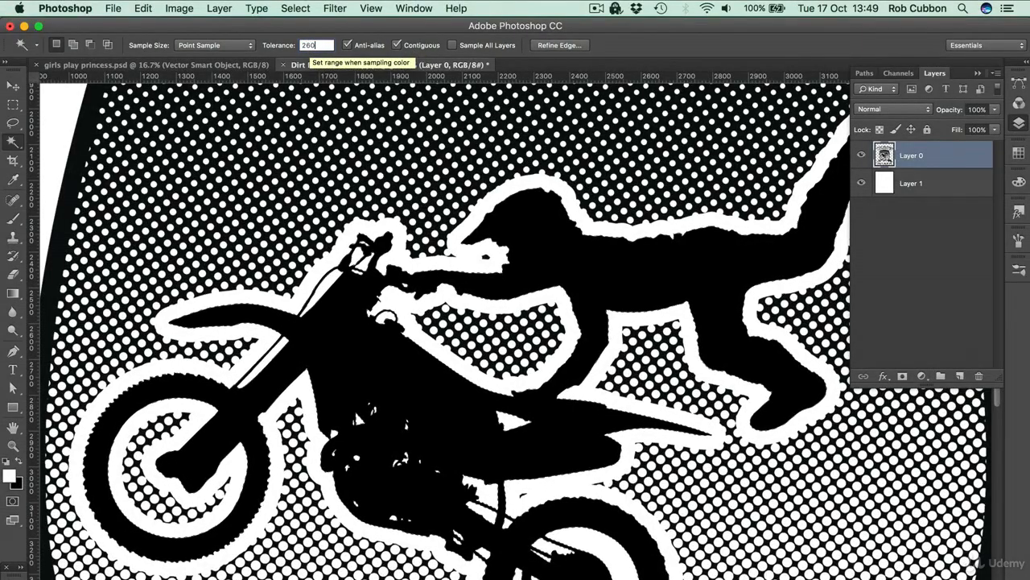
key(Return)
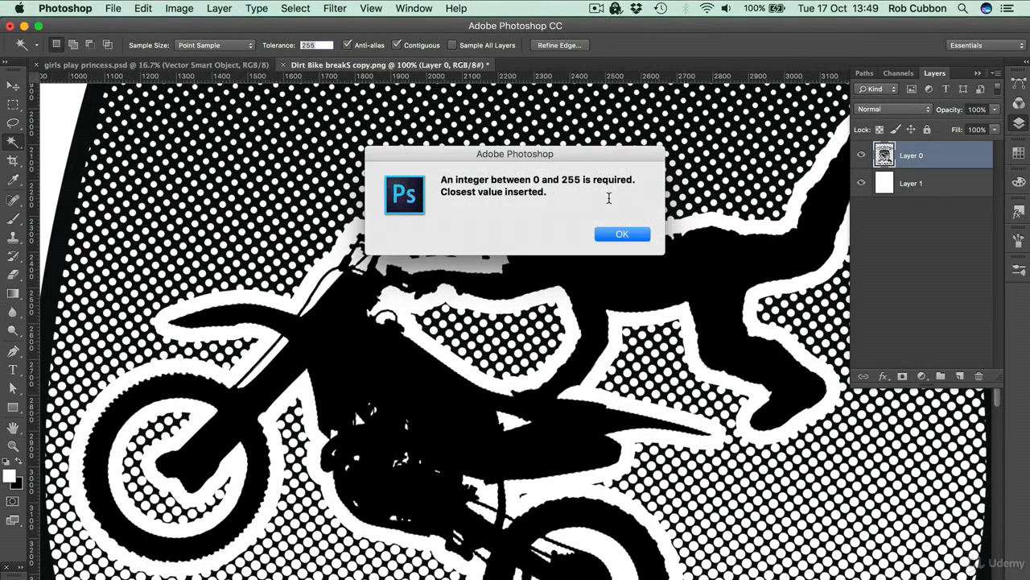
click(623, 234)
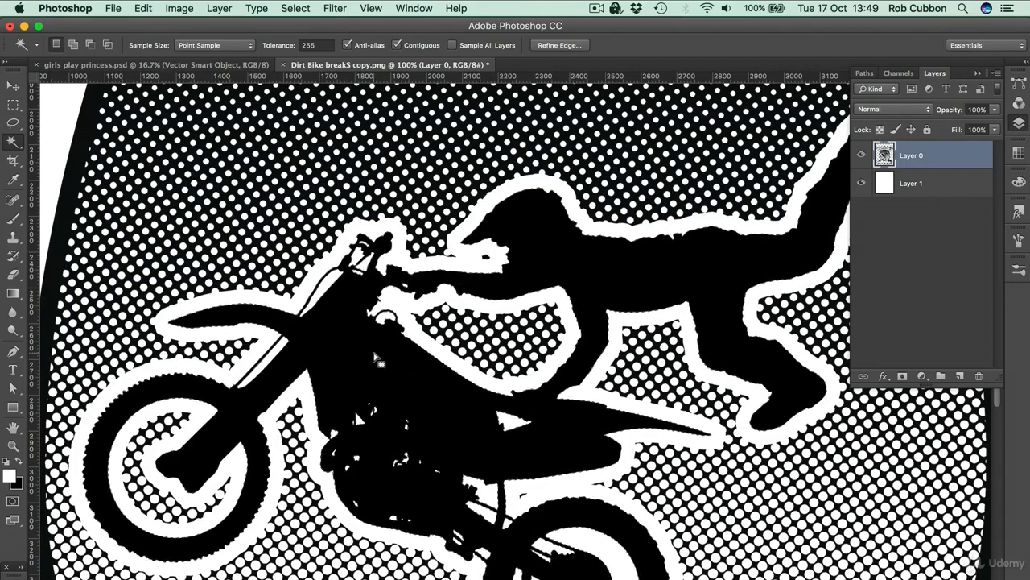
Extend the selection to all similar black areas of the artwork with the Similar command.
key(super+minus)
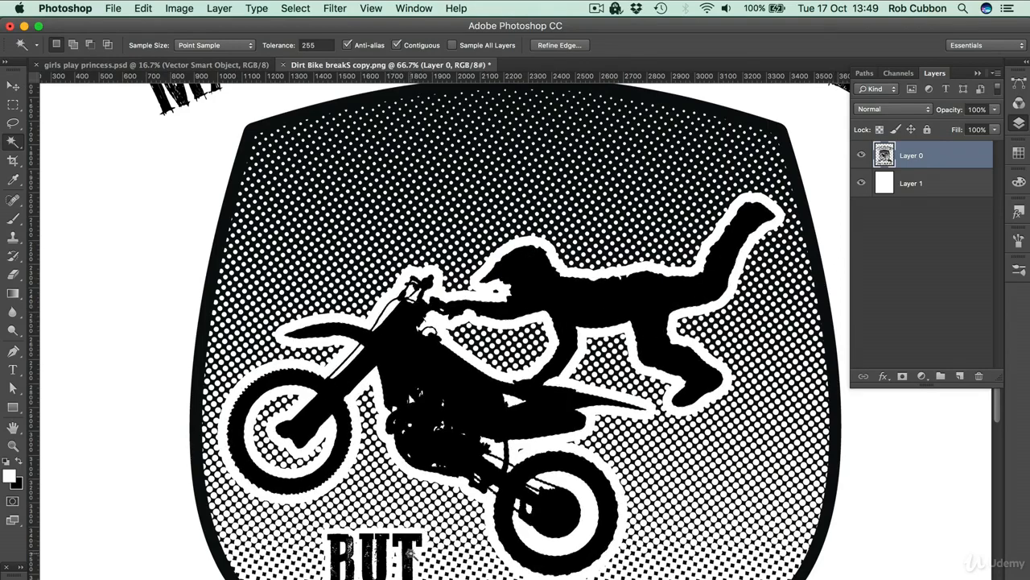
scroll(370, 533, down, 10)
scroll(410, 553, up, 12)
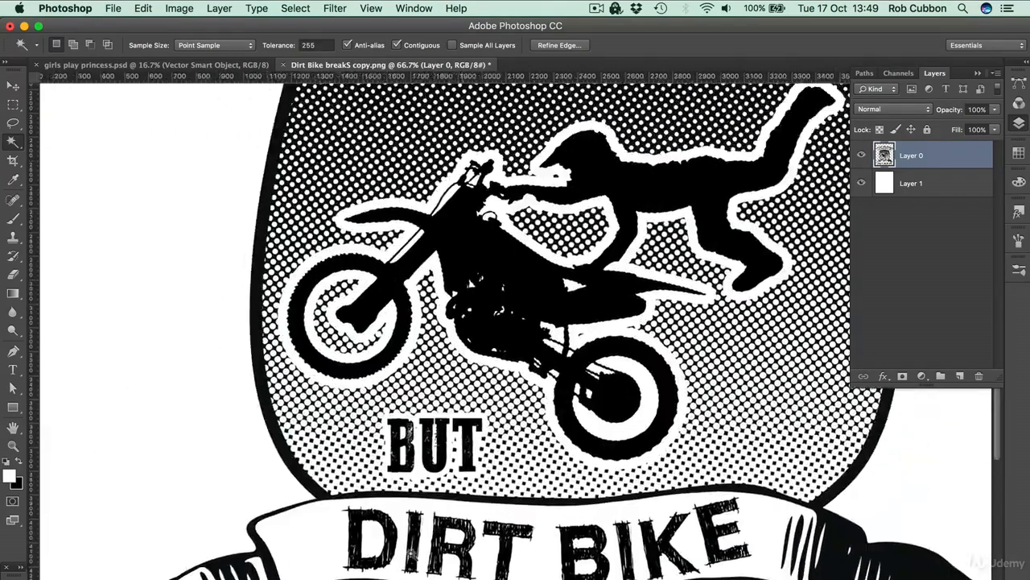
scroll(411, 554, down, 12)
scroll(410, 553, up, 6)
scroll(411, 554, left, 3)
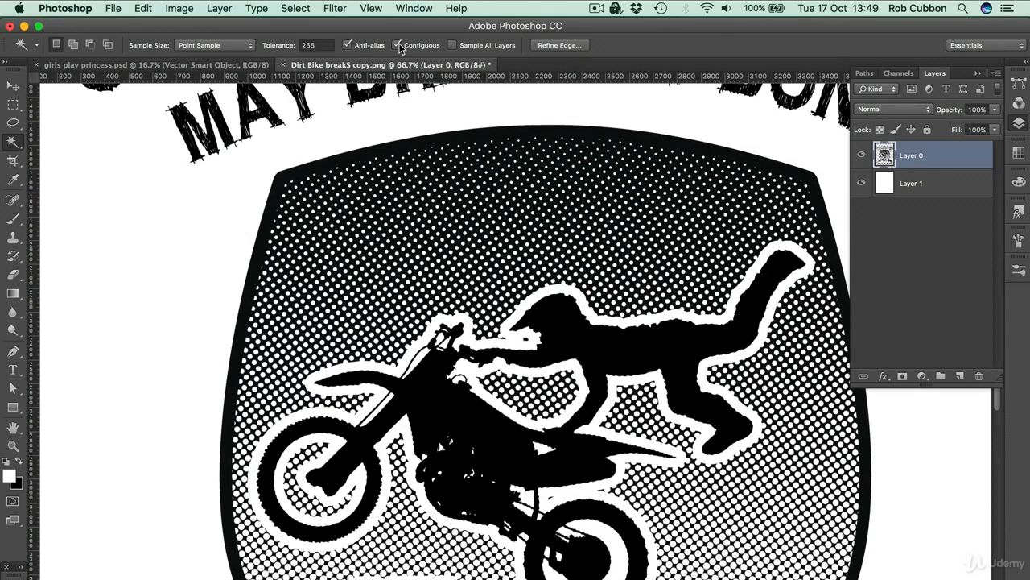
scroll(206, 367, down, 3)
scroll(206, 367, right, 2)
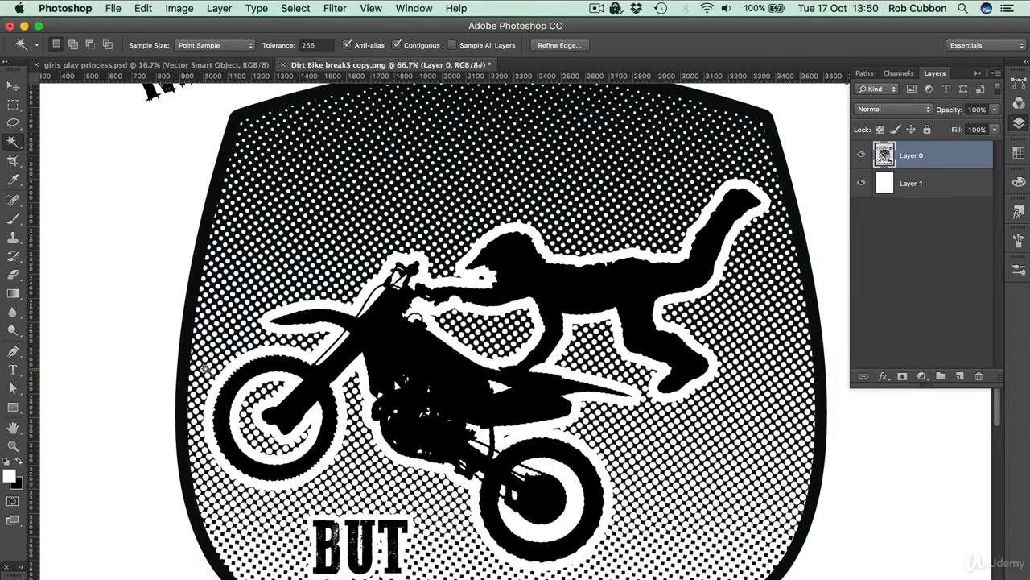
click(297, 10)
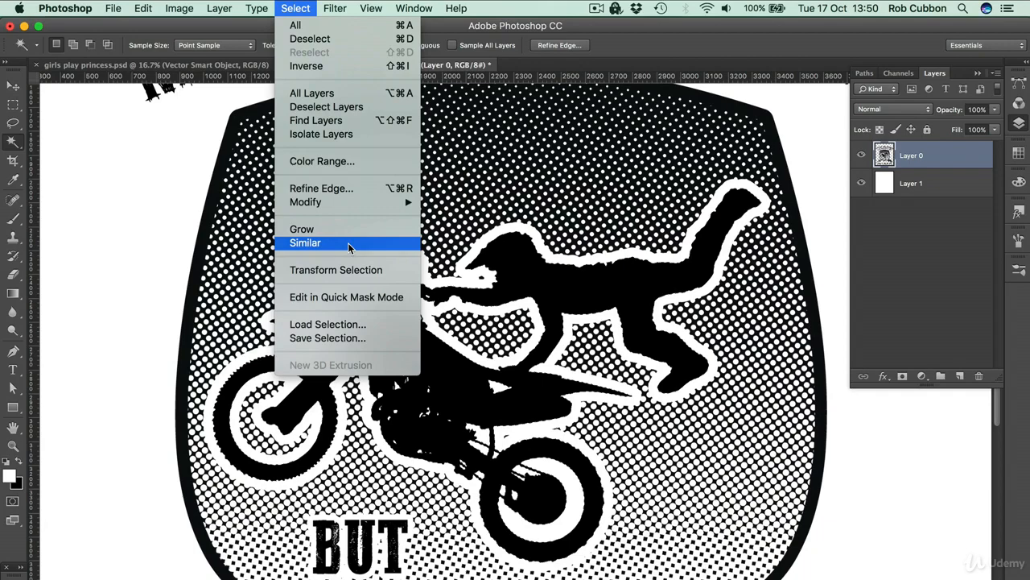
click(349, 244)
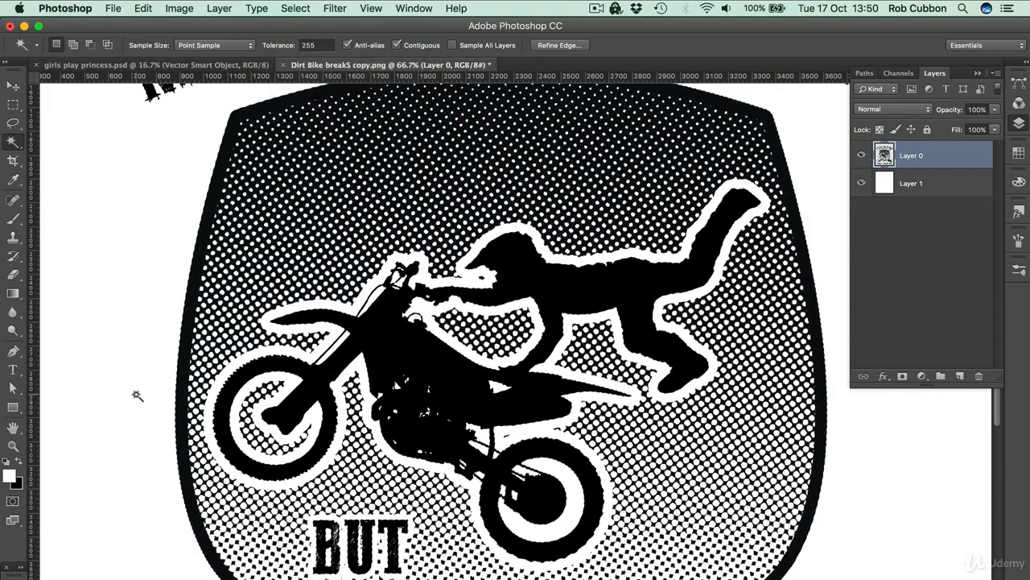
Examine the selection outline around the distressed "MAY BREAK MY BONES" lettering and across the whole design.
scroll(137, 394, up, 5)
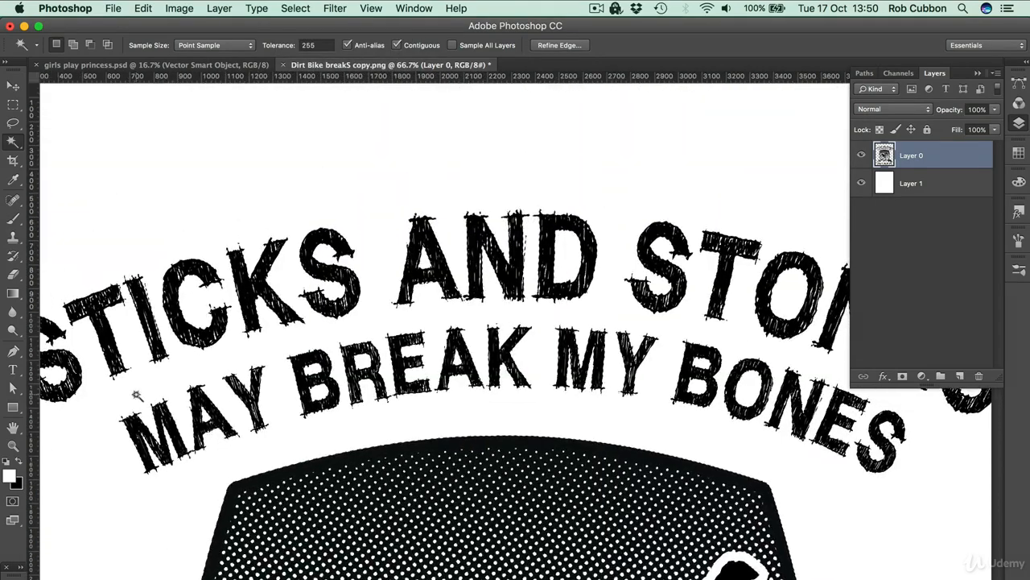
key(super+equal)
key(super+equal)
key(super+equal)
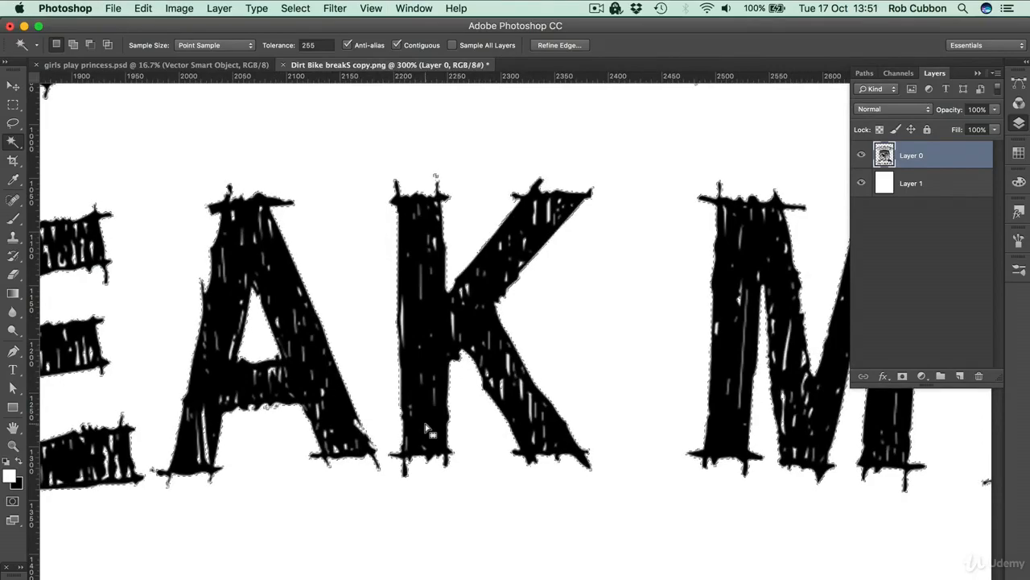
key(super+minus)
key(super+minus)
key(super+minus)
key(super+minus)
key(super+minus)
key(super+minus)
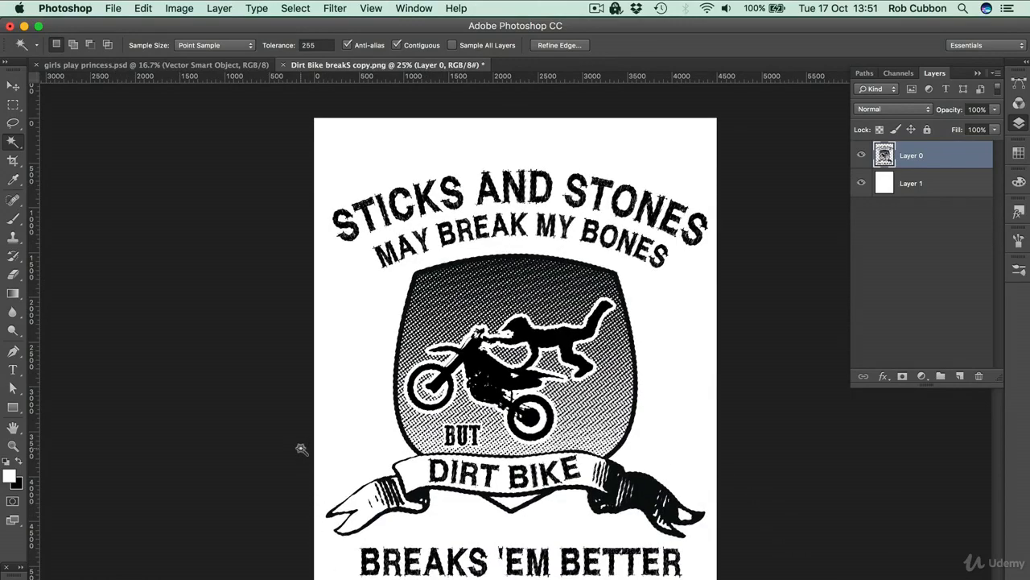
Fill the selected artwork shapes with white at 100% opacity on a new layer above Layer 0, and clear the selection.
click(960, 375)
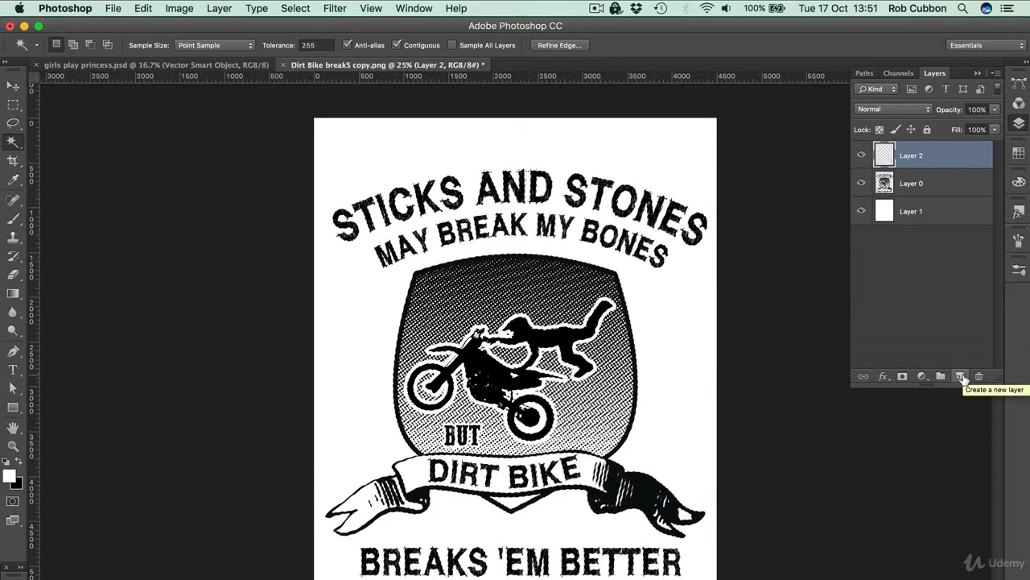
click(143, 8)
click(168, 241)
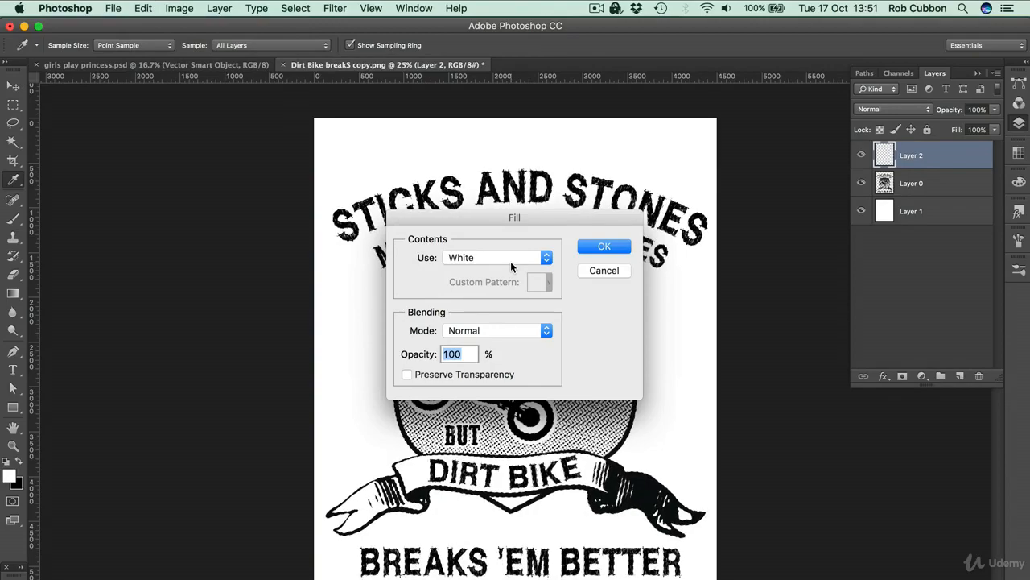
click(606, 246)
key(w)
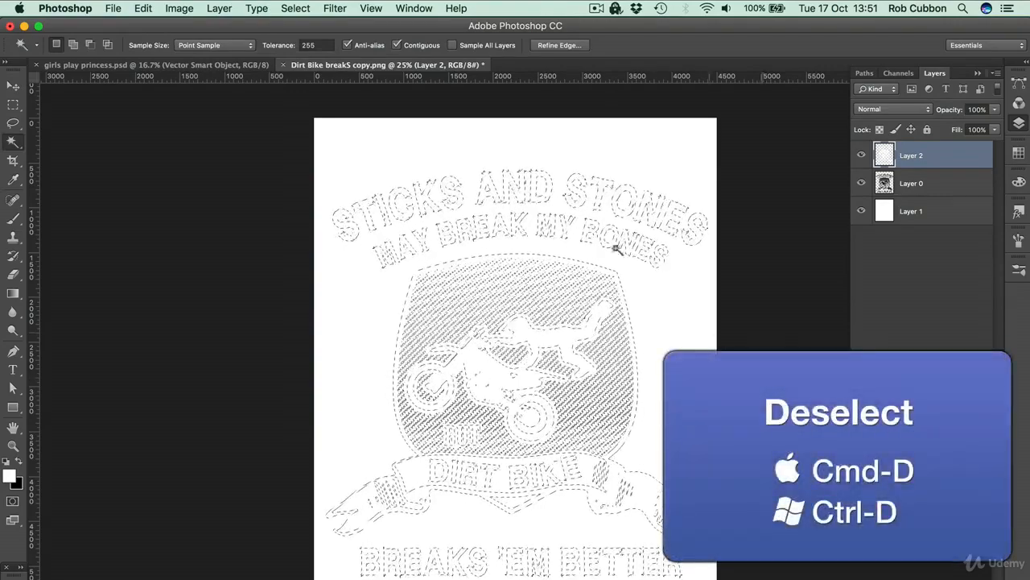
click(295, 9)
click(299, 39)
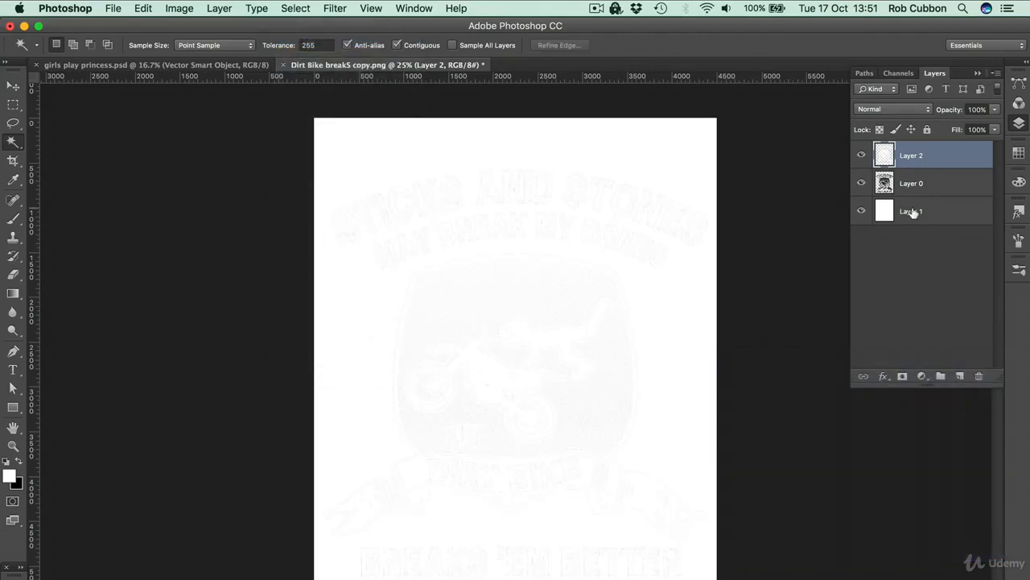
Fill a new layer with black at 100% opacity and place it directly beneath the white artwork on Layer 2.
click(960, 376)
click(144, 8)
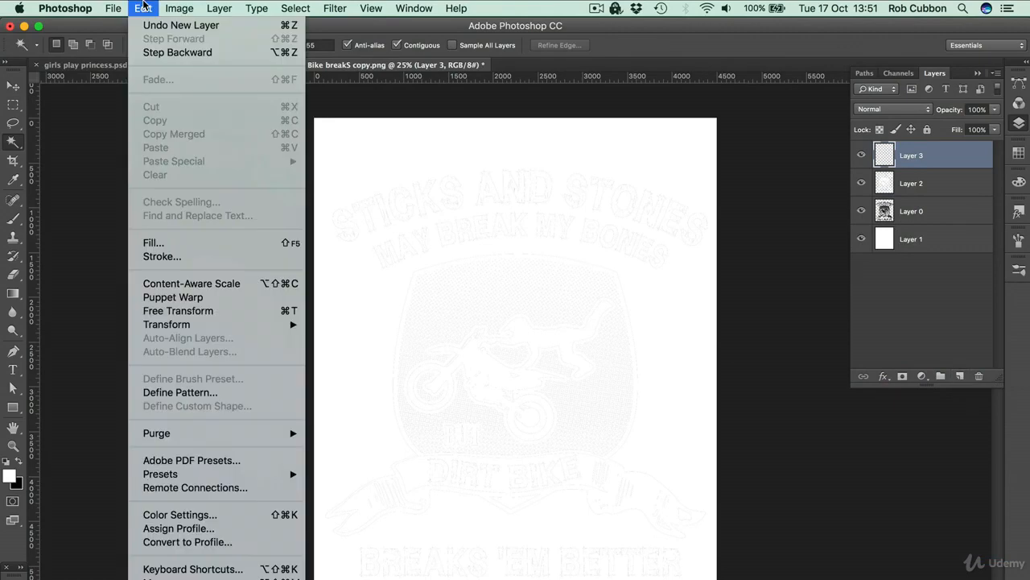
click(157, 242)
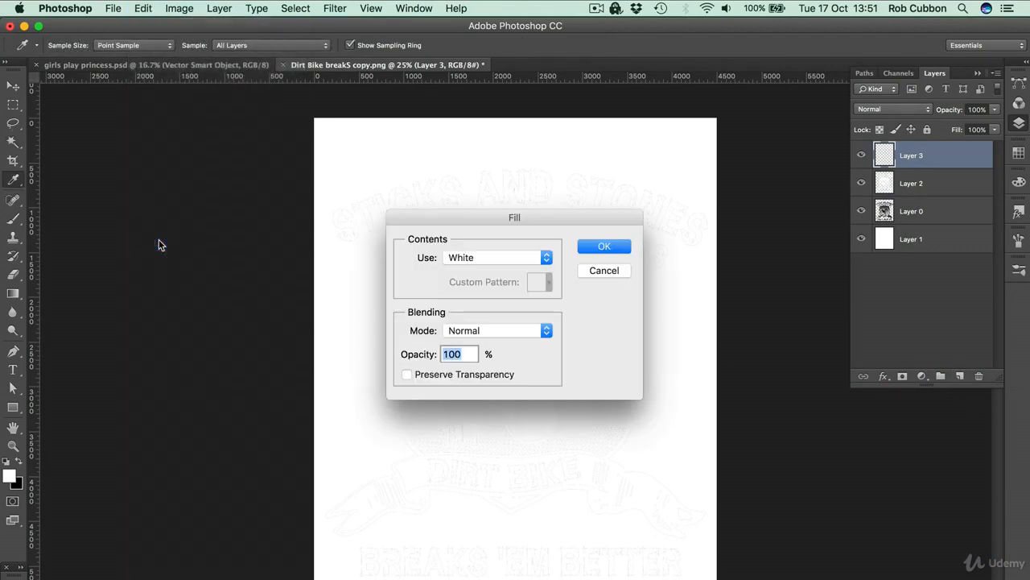
click(523, 257)
click(483, 241)
click(605, 246)
drag(929, 162, 923, 193)
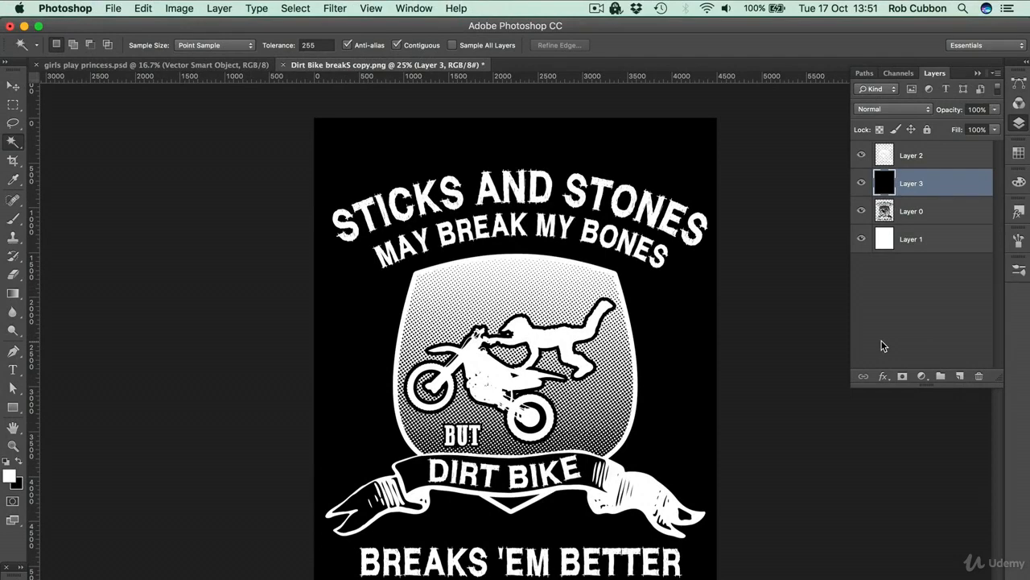
Hide the black fill layer, Layer 0 and Layer 1, leaving only the white artwork on Layer 2 visible.
click(861, 186)
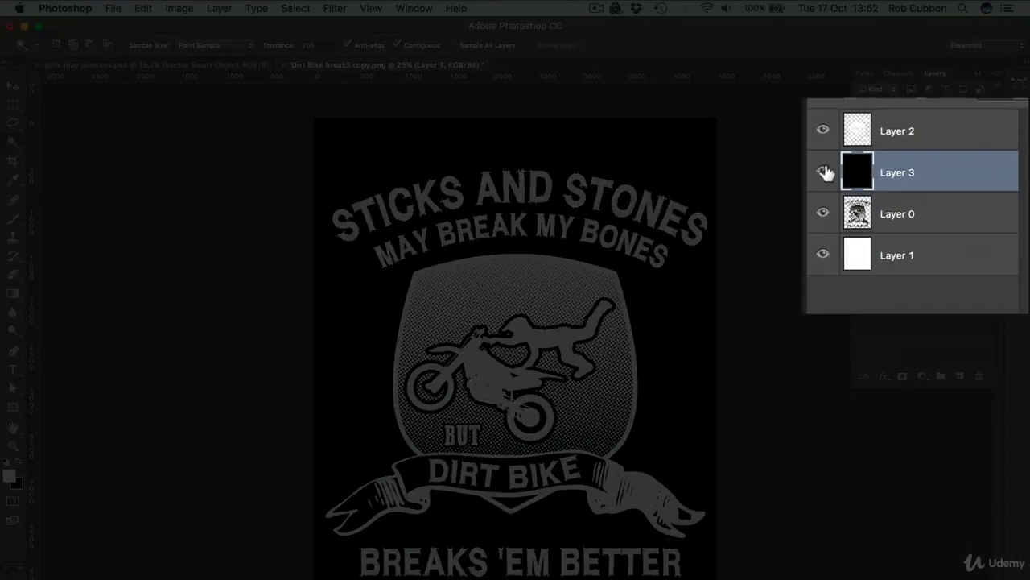
click(862, 182)
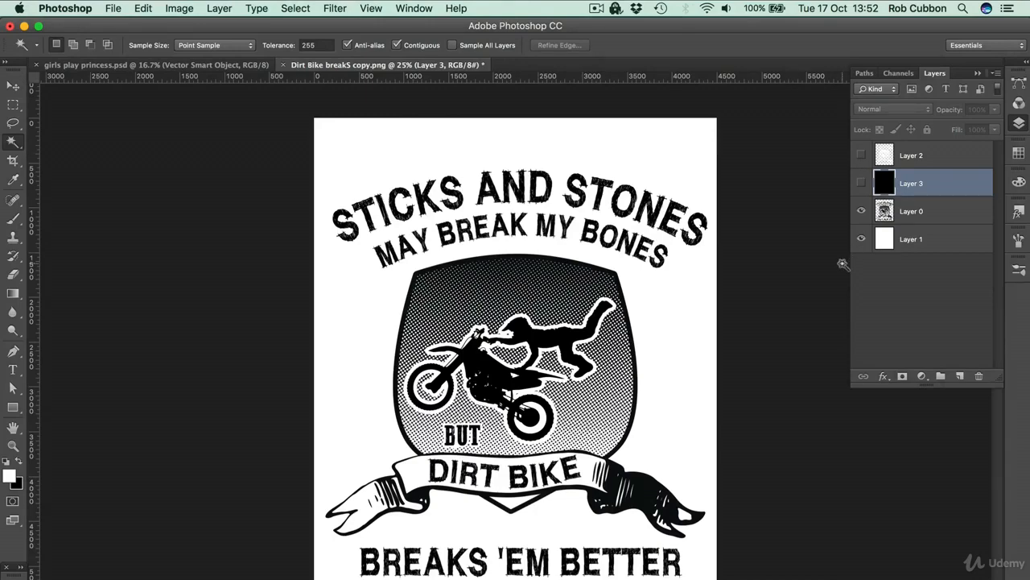
click(861, 212)
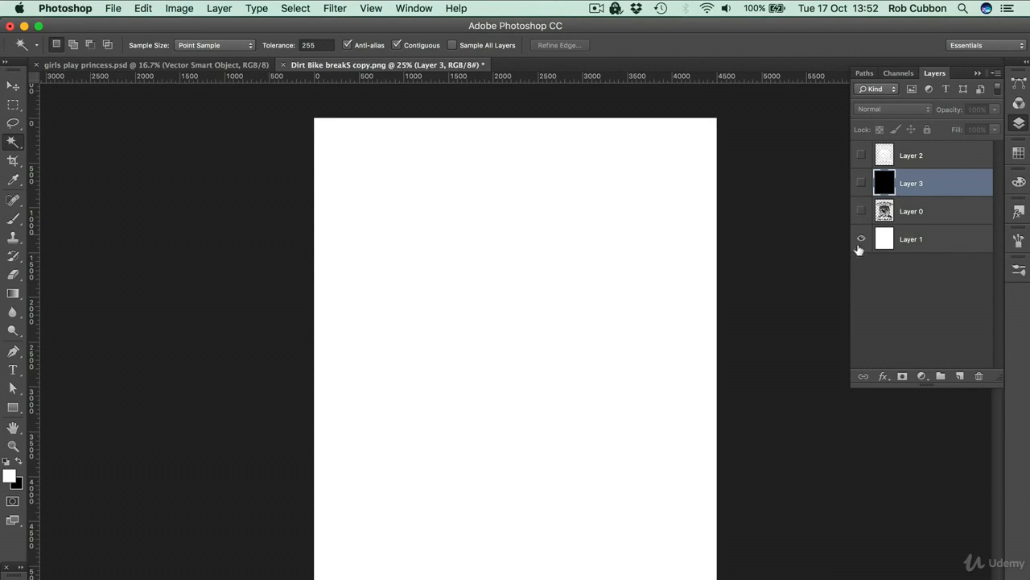
click(862, 240)
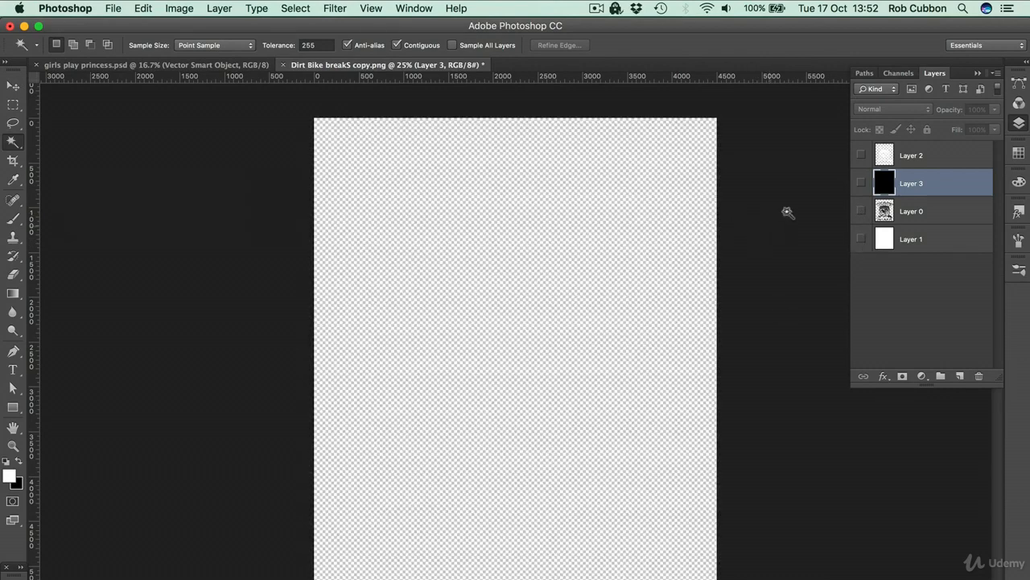
click(862, 156)
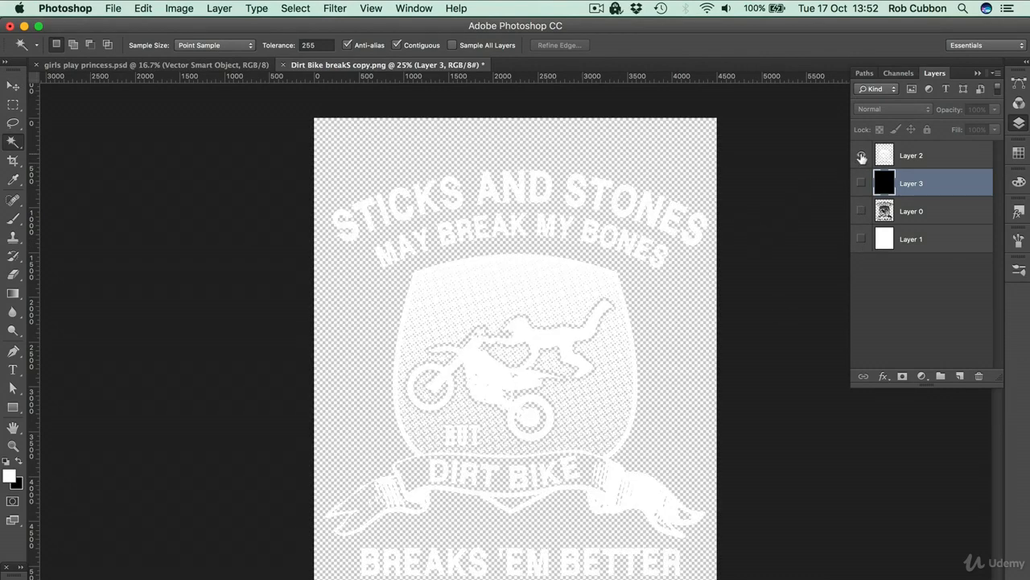